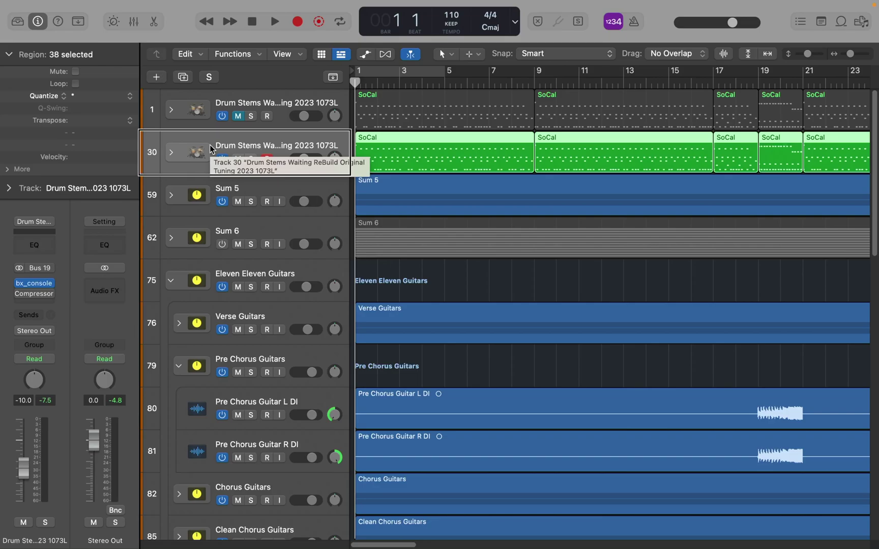
Step: Turn on Cycle mode for bars 1–5 and put the playhead at bar 5
{"action": "key", "text": "c"}
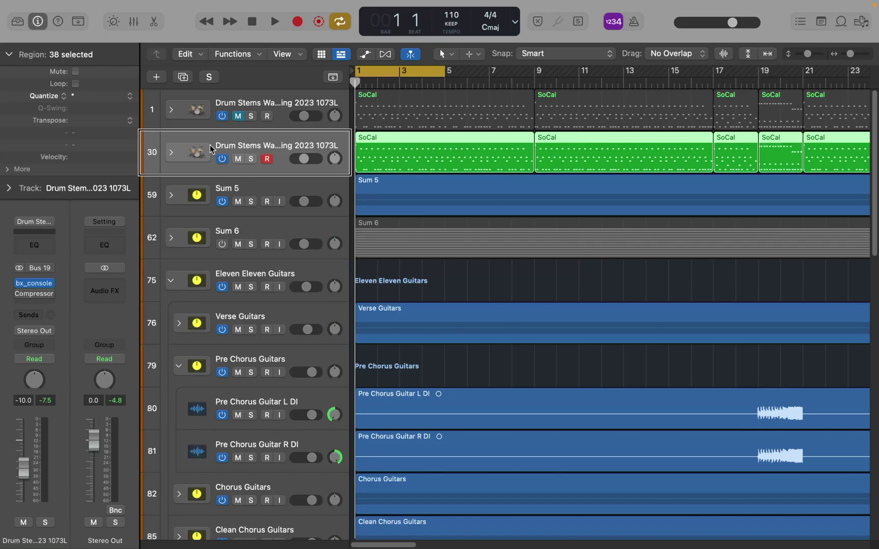
{"action": "key", "text": "period"}
{"action": "key", "text": "period"}
{"action": "key", "text": "period"}
{"action": "key", "text": "period"}
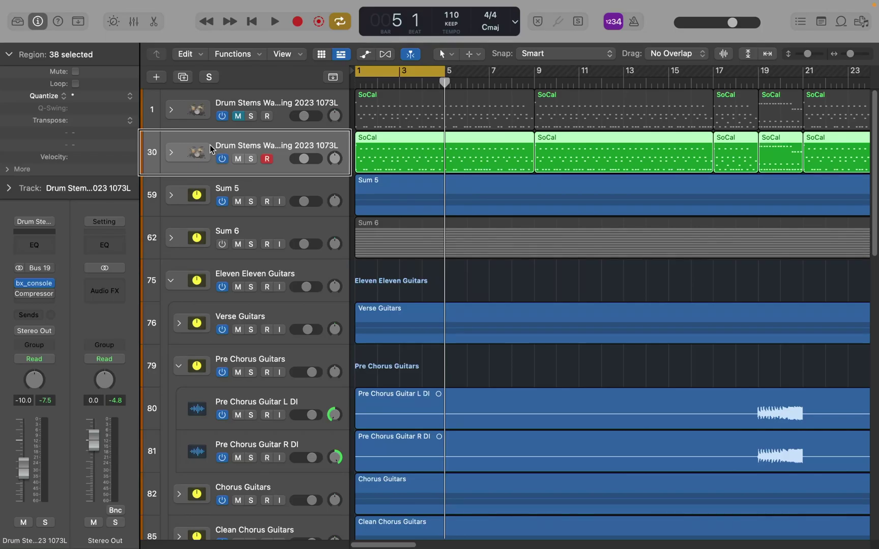
Step: Play and stop the bars 1–5 cycle, then step the playhead to bar 5
{"action": "key", "text": "space"}
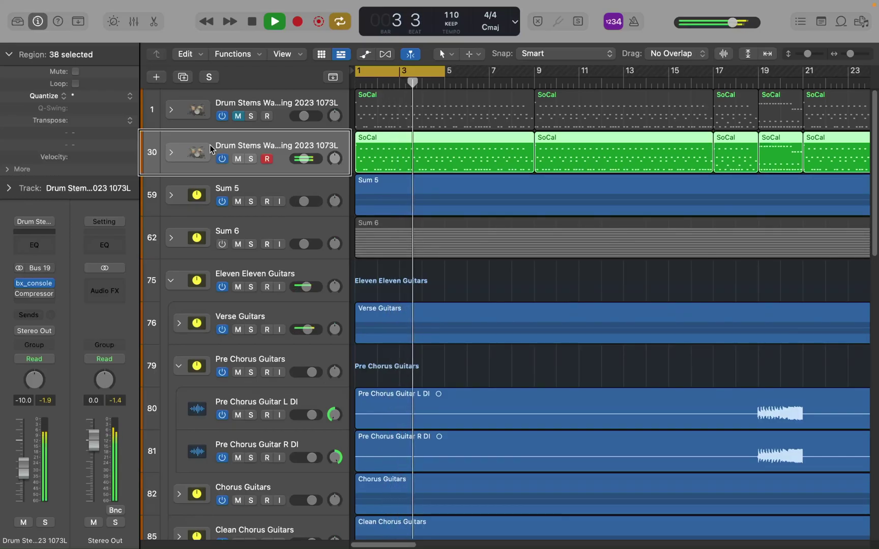
{"action": "key", "text": "space"}
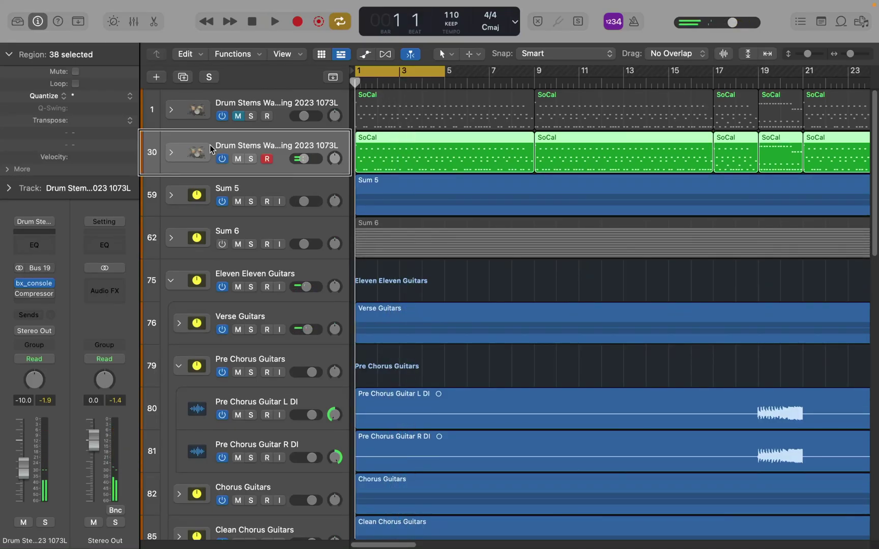
{"action": "key", "text": "period"}
{"action": "key", "text": "period"}
{"action": "key", "text": "period"}
{"action": "key", "text": "period"}
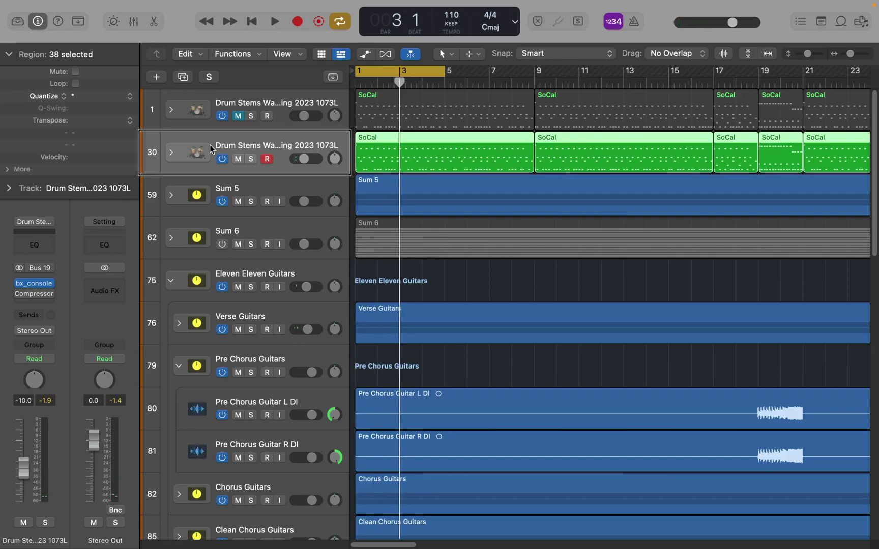
{"action": "key", "text": "period"}
{"action": "key", "text": "comma"}
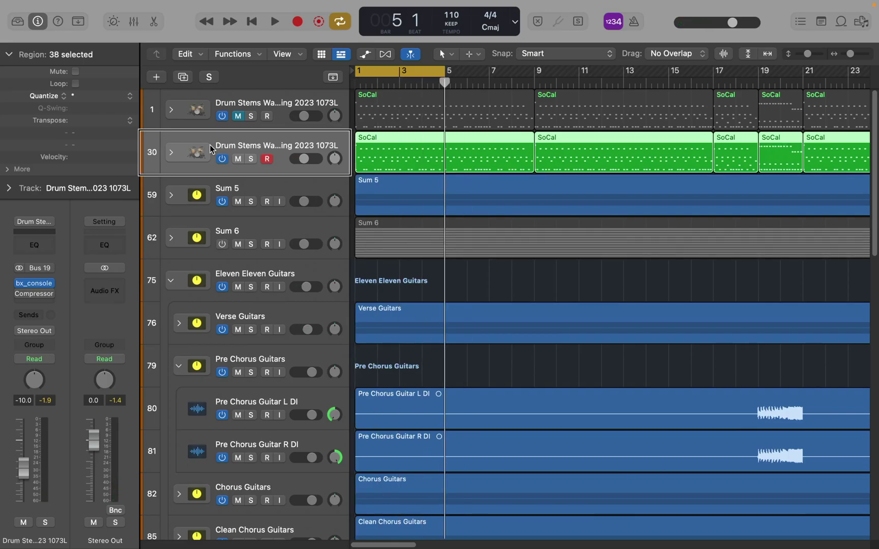
Step: Reset the cycle to bars 5–7, play that section, then leave the playhead at bar 4
{"action": "key", "text": "c"}
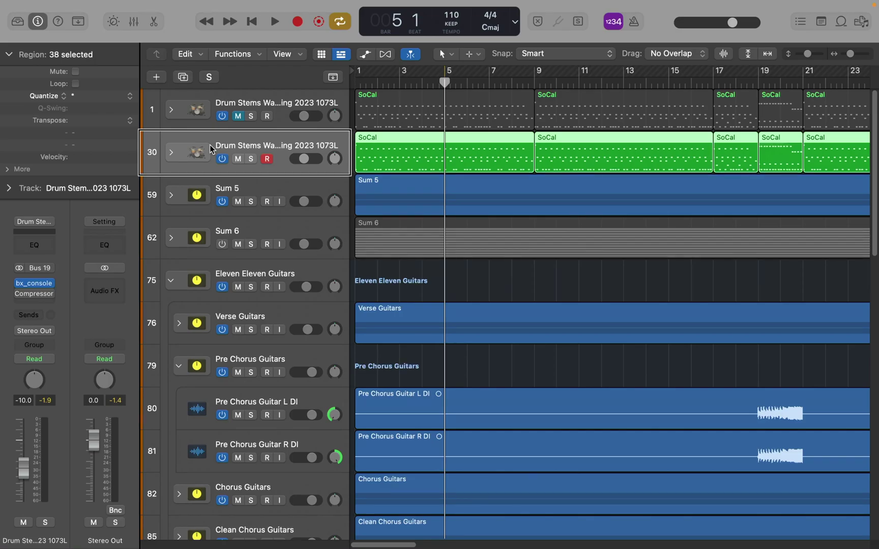
{"action": "key", "text": "period"}
{"action": "key", "text": "period"}
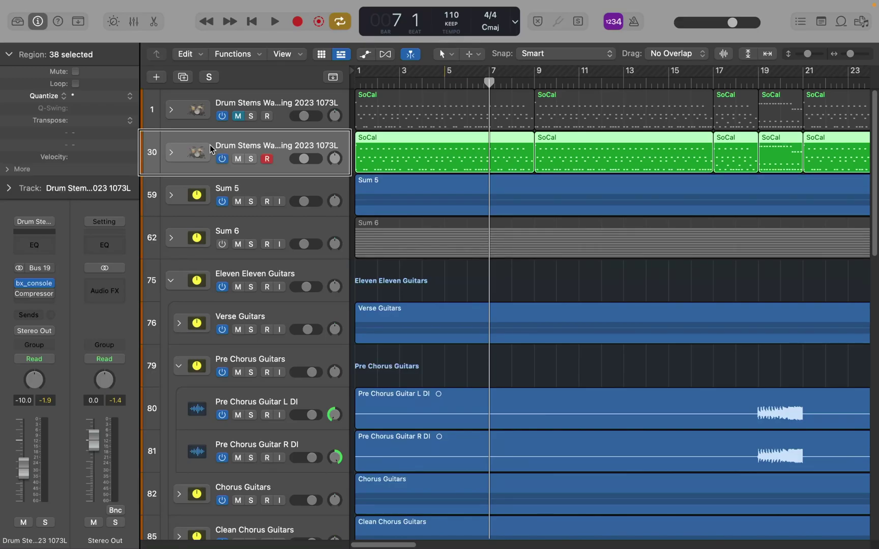
{"action": "key", "text": "super+u"}
{"action": "key", "text": "space"}
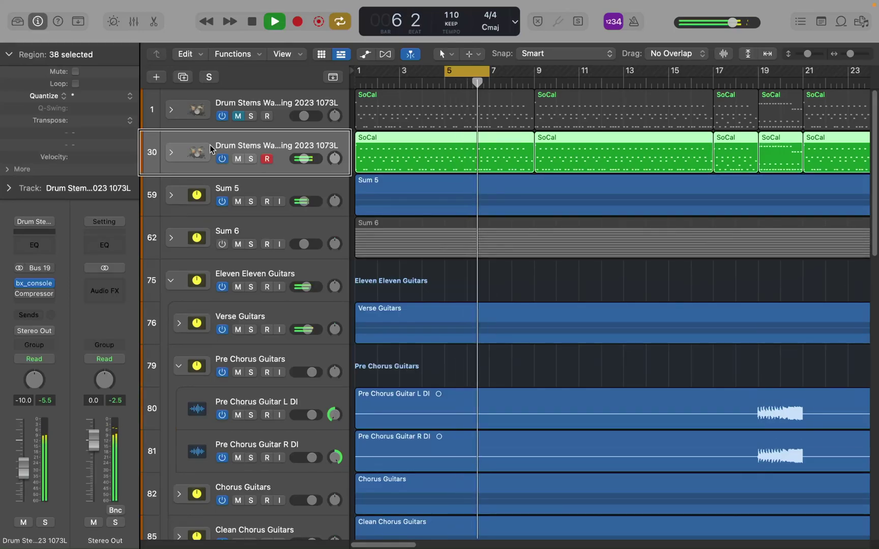
{"action": "key", "text": "space"}
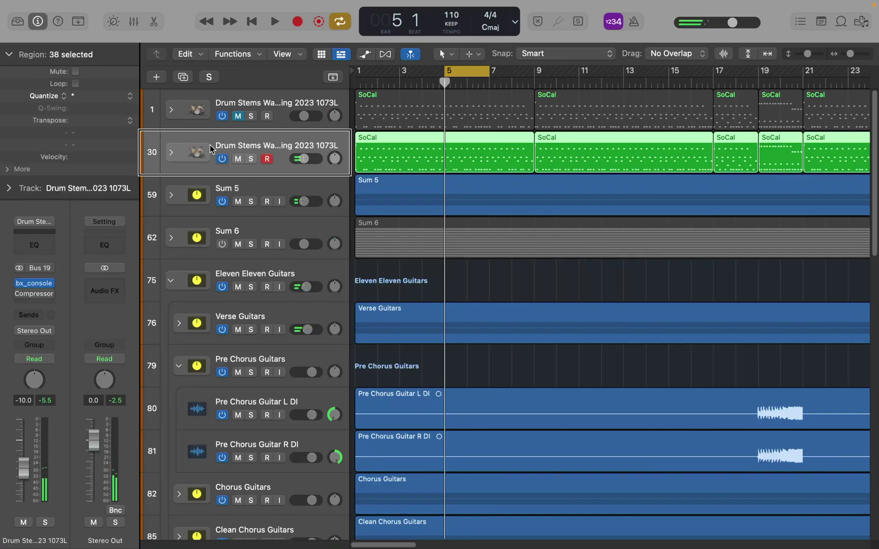
{"action": "key", "text": "comma"}
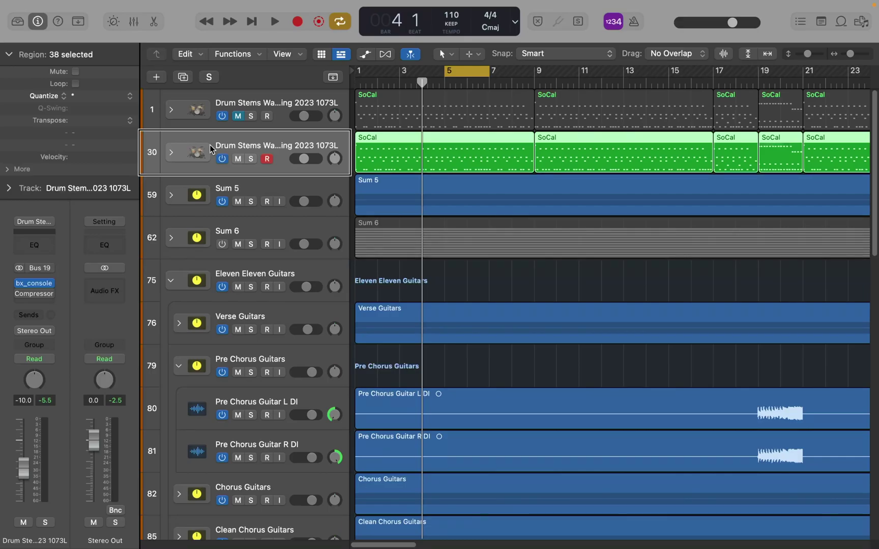
Step: Extend the cycle start back to bar 4 and audition bars 4–7
{"action": "key", "text": "ctrl+shift+l"}
{"action": "key", "text": "space"}
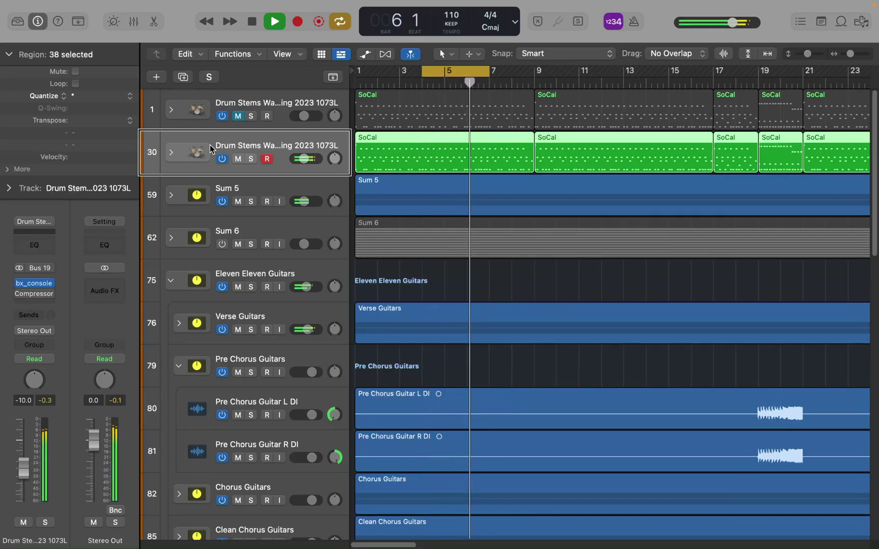
{"action": "key", "text": "space"}
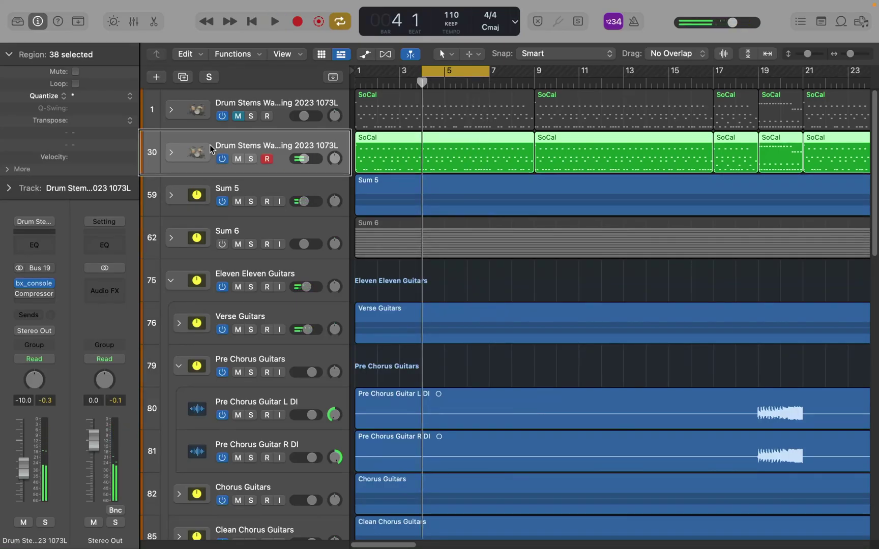
Step: Turn Cycle off and play on past bar 7 without looping
{"action": "key", "text": "c"}
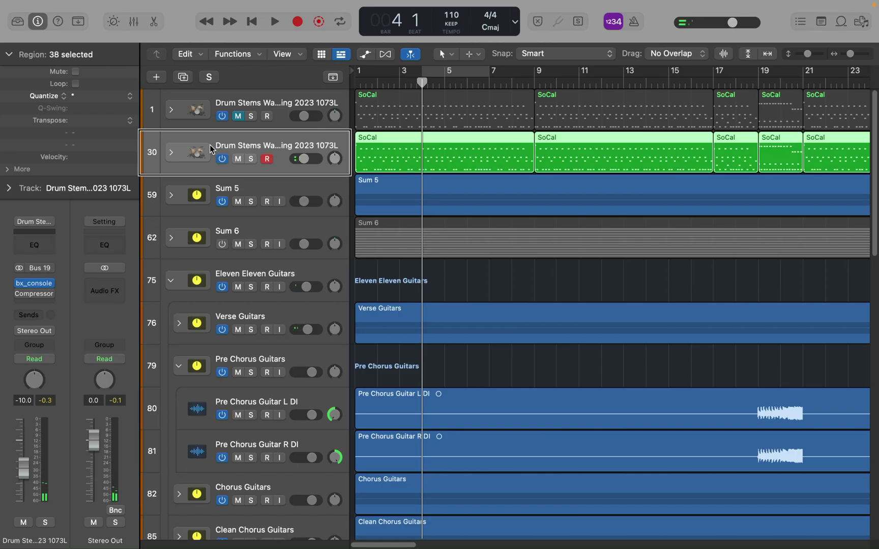
{"action": "key", "text": "space"}
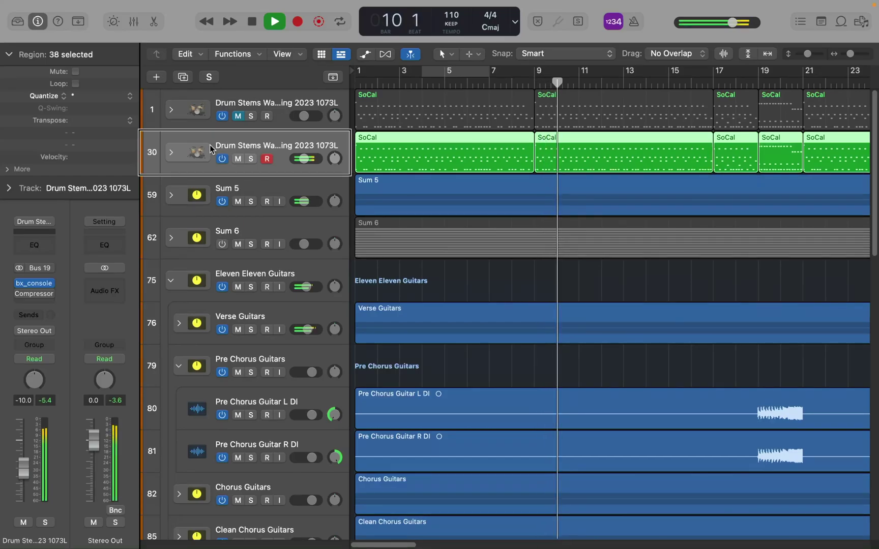
{"action": "key", "text": "space"}
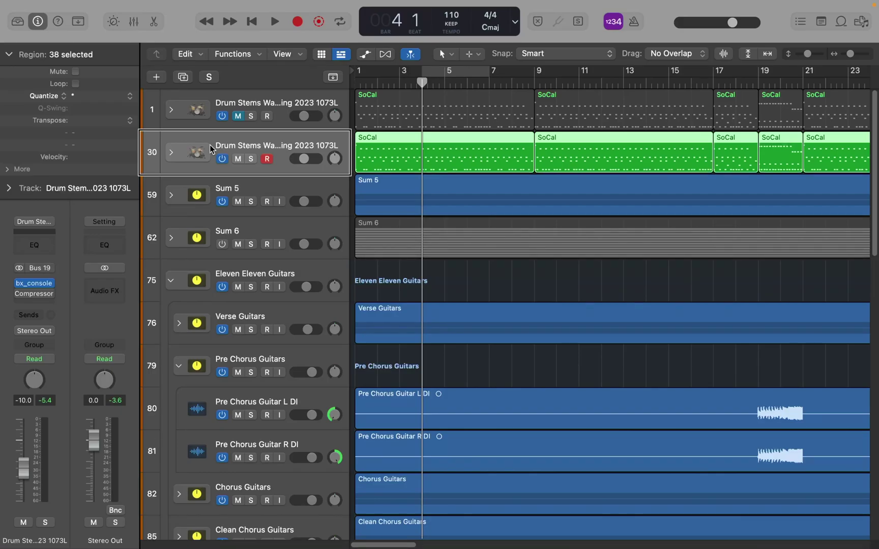
Step: Select the SoCal region at bar 17 on drum track 30
{"action": "key", "text": "Left"}
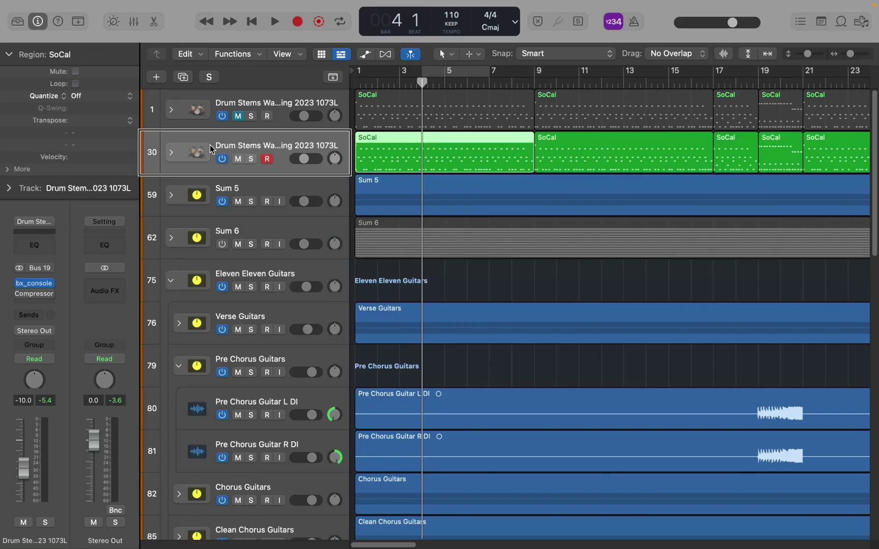
{"action": "key", "text": "shift+End"}
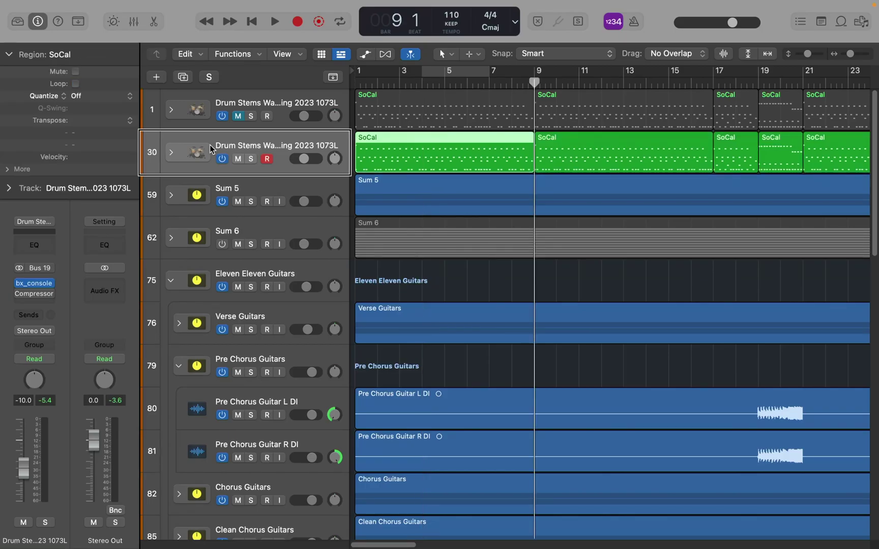
{"action": "key", "text": "Return"}
{"action": "key", "text": "Right"}
{"action": "key", "text": "Right"}
{"action": "key", "text": "shift+End"}
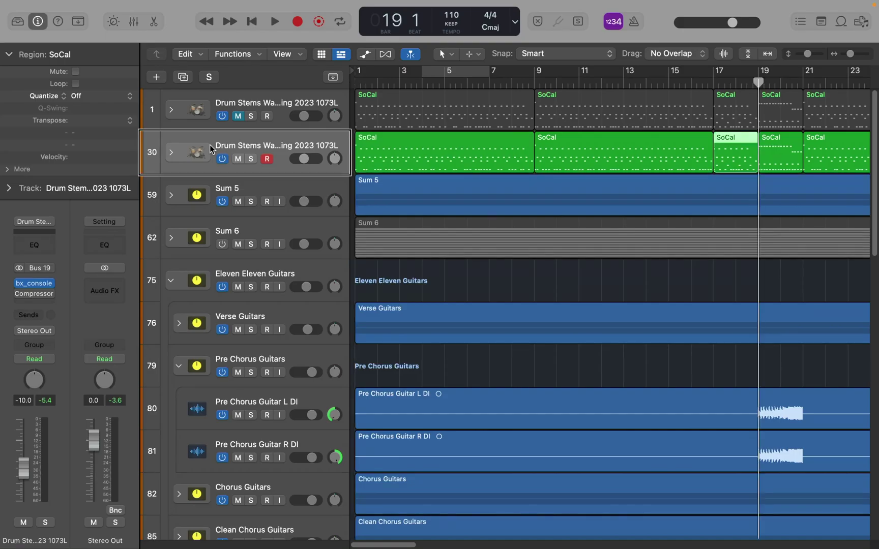
{"action": "key", "text": "shift+Home"}
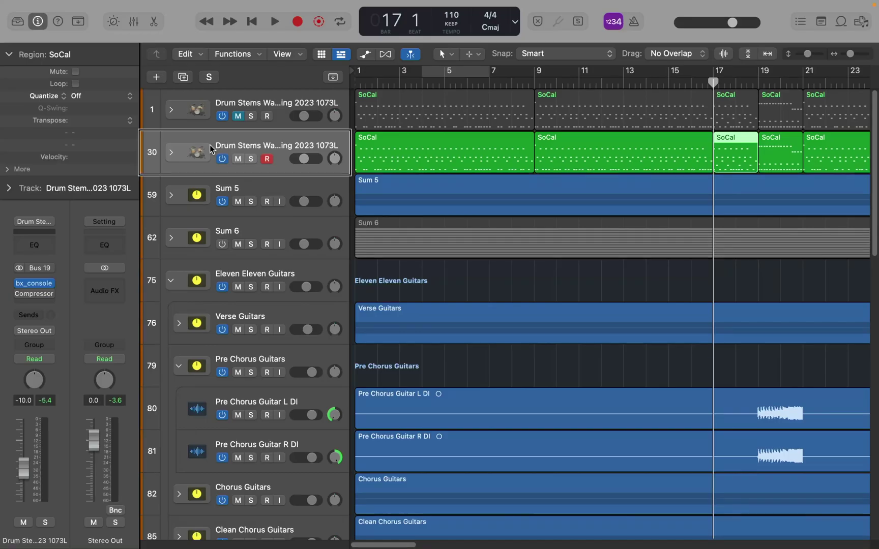
Step: Audition the bar 17 region, then set the cycle range to it
{"action": "key", "text": "space"}
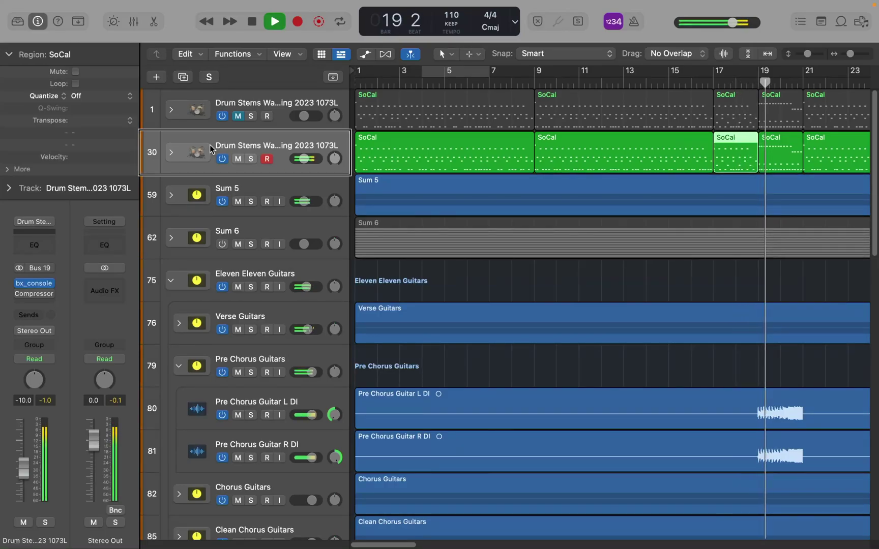
{"action": "key", "text": "space"}
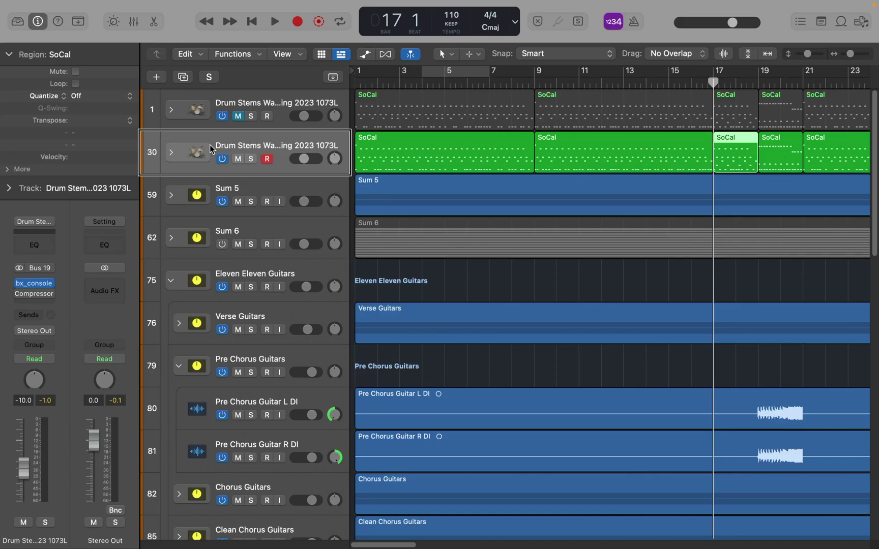
{"action": "key", "text": "super+u"}
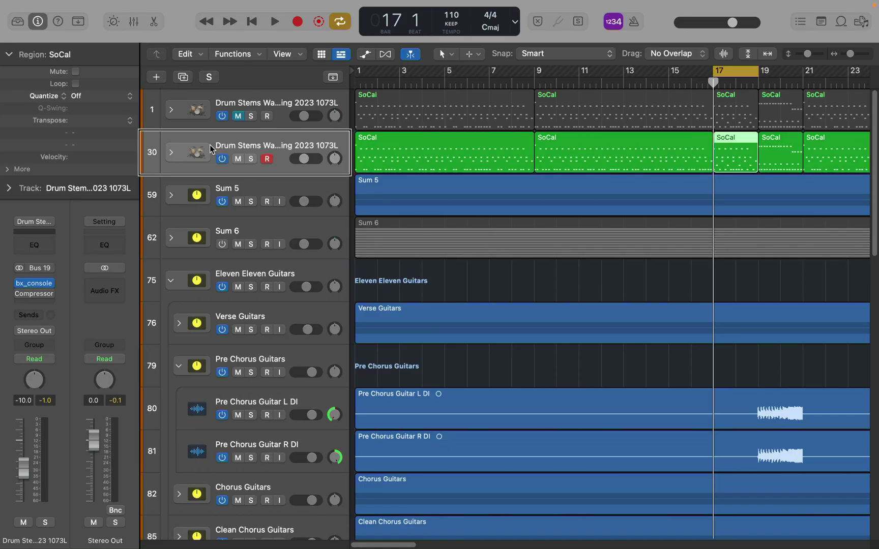
Step: Play the bars 17–19 loop, then disable Cycle and play once more from bar 17
{"action": "key", "text": "space"}
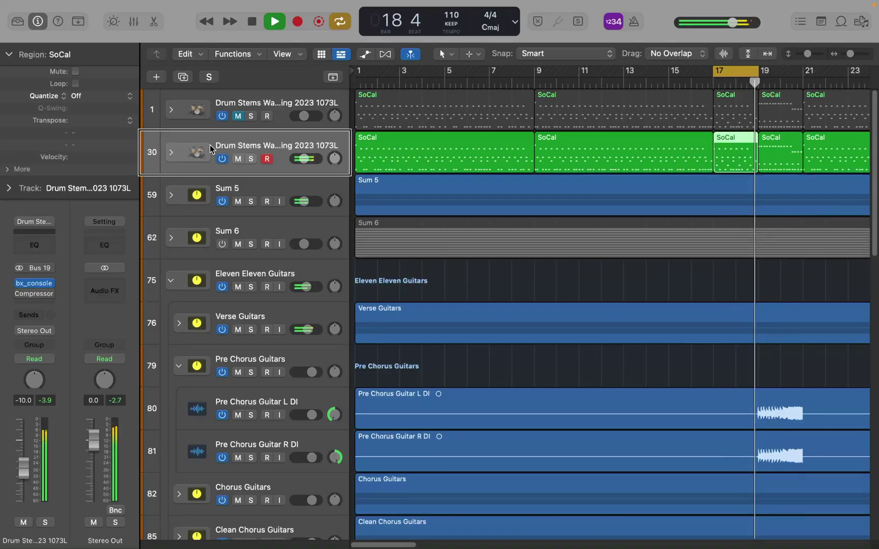
{"action": "key", "text": "space"}
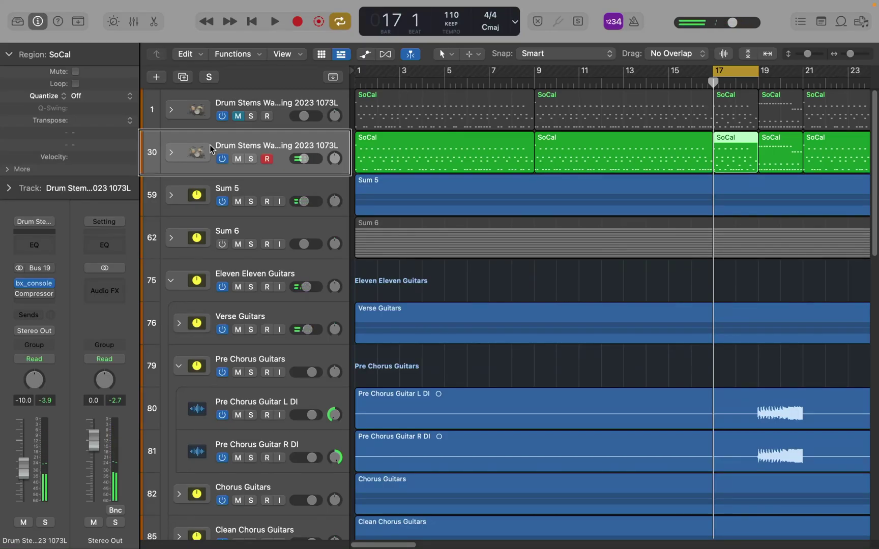
{"action": "key", "text": "c"}
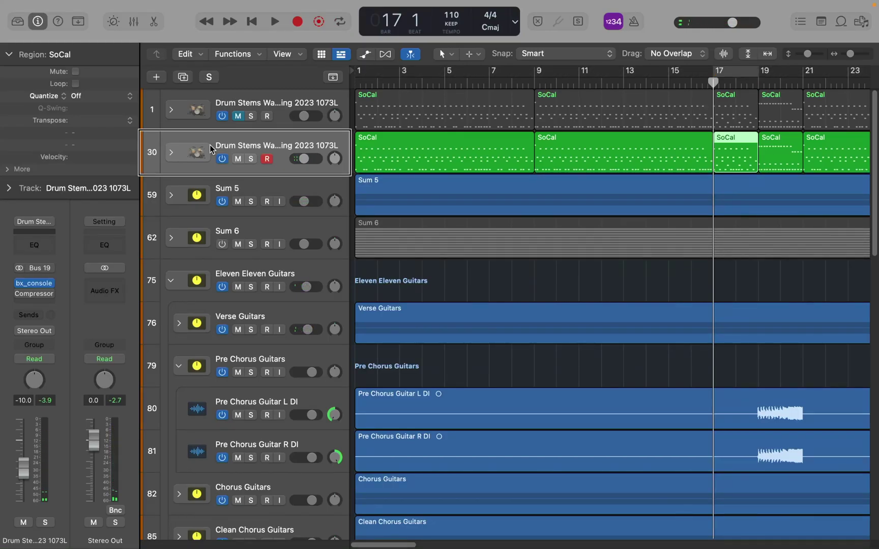
{"action": "key", "text": "space"}
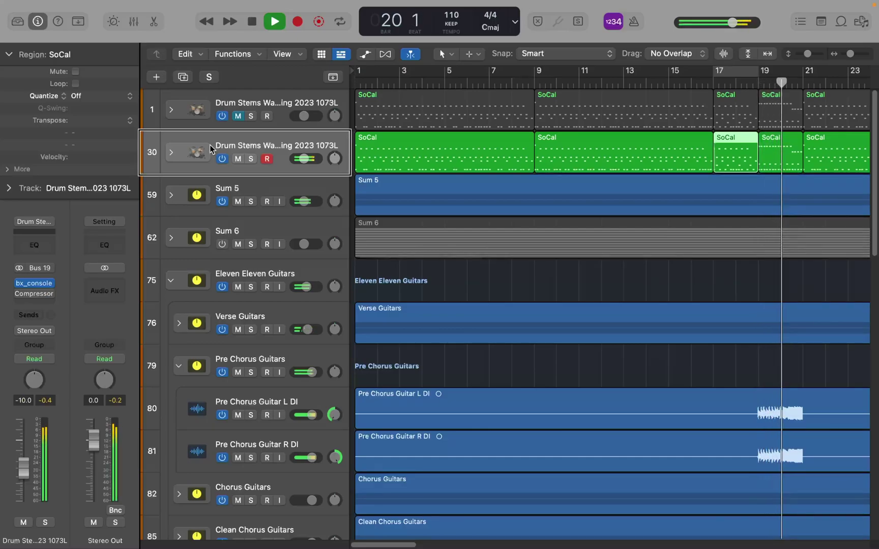
{"action": "key", "text": "space"}
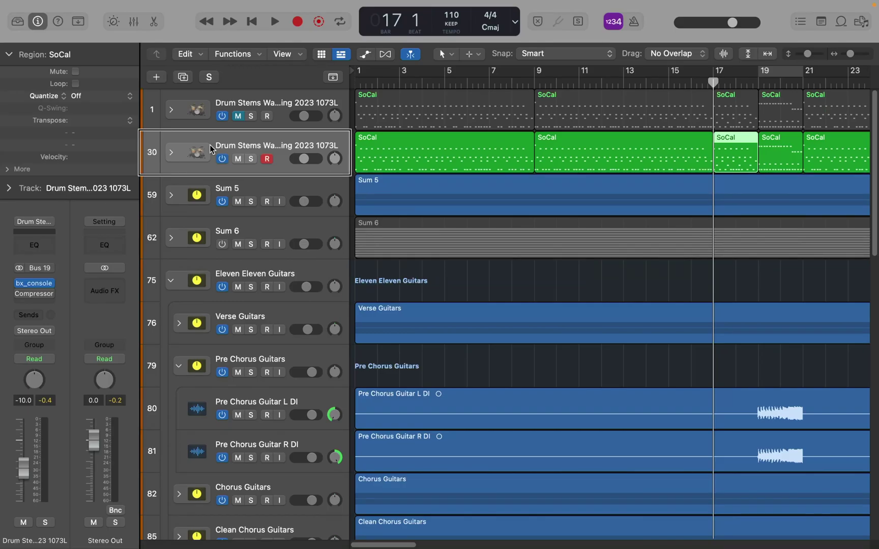
Step: Jump the playhead to regions at bars 19 and 21, back to 17, then to bar 1
{"action": "key", "text": "period"}
{"action": "key", "text": "period"}
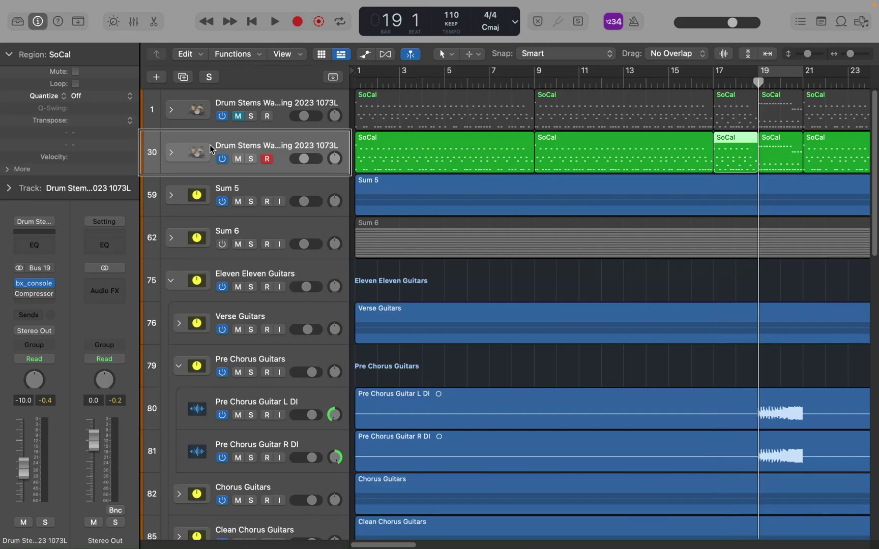
{"action": "key", "text": "period"}
{"action": "key", "text": "period"}
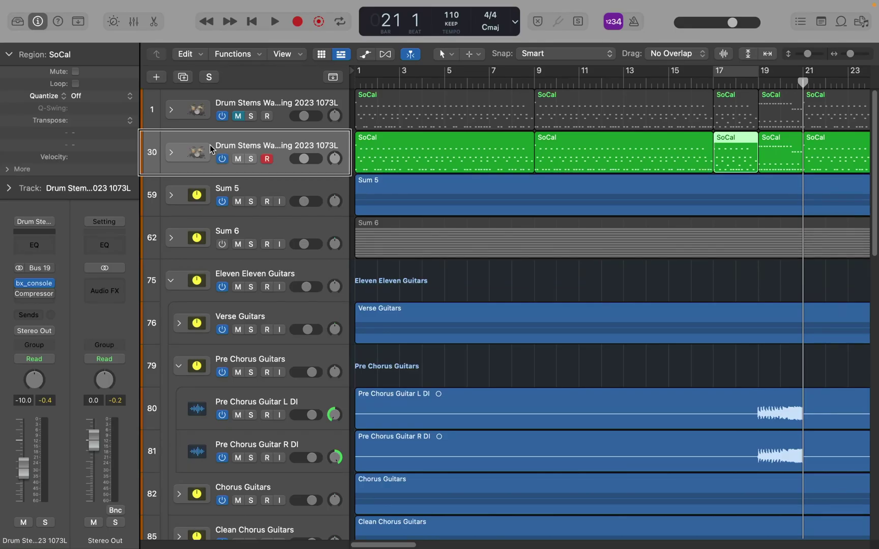
{"action": "key", "text": "comma"}
{"action": "key", "text": "comma"}
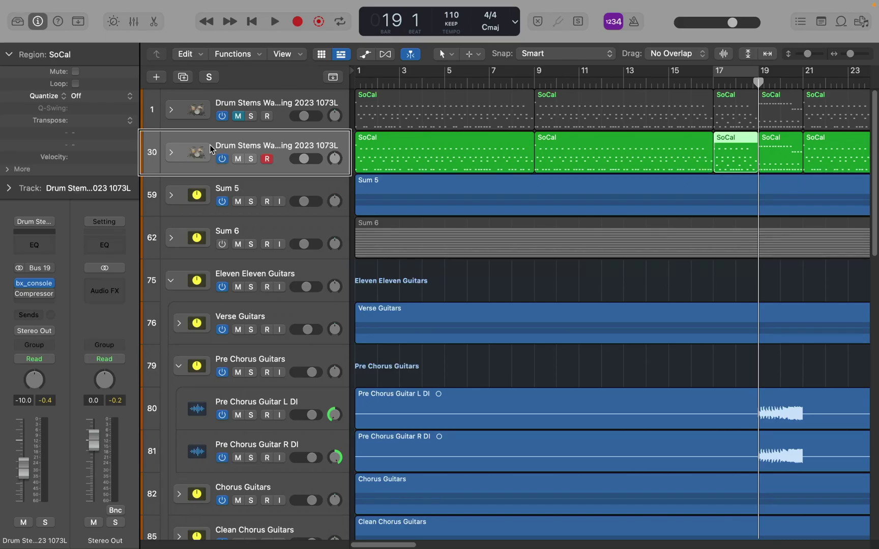
{"action": "key", "text": "comma"}
{"action": "key", "text": "comma"}
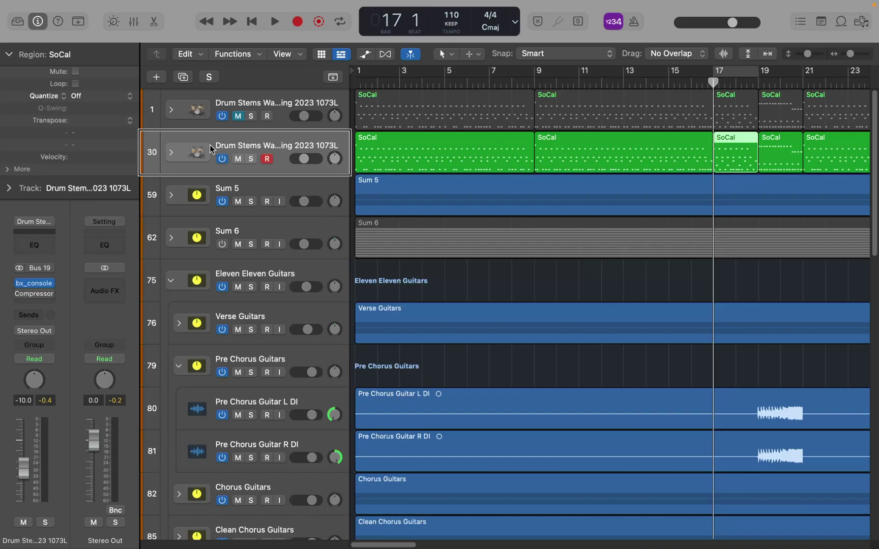
{"action": "key", "text": "Return"}
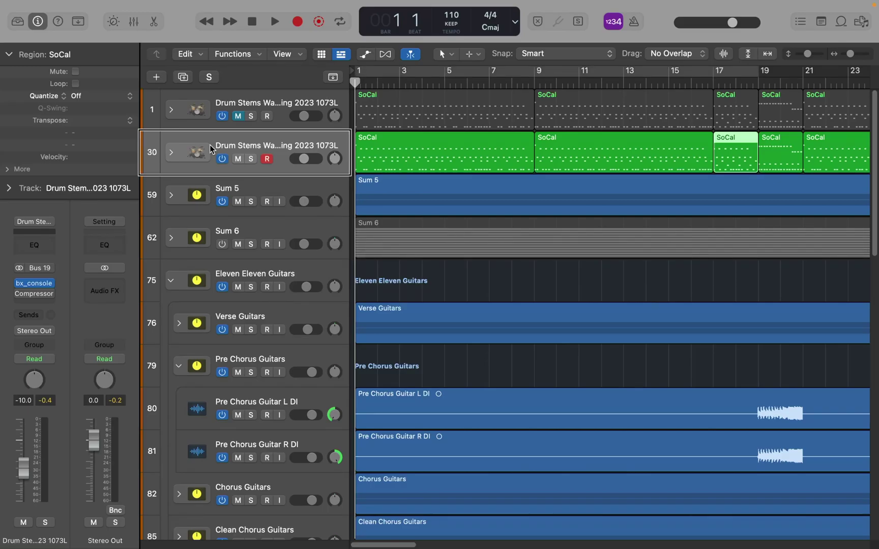
Step: Step the playhead between the SoCal regions at bars 5, 1, 9, ending at bar 5
{"action": "key", "text": "period"}
{"action": "key", "text": "period"}
{"action": "key", "text": "period"}
{"action": "key", "text": "period"}
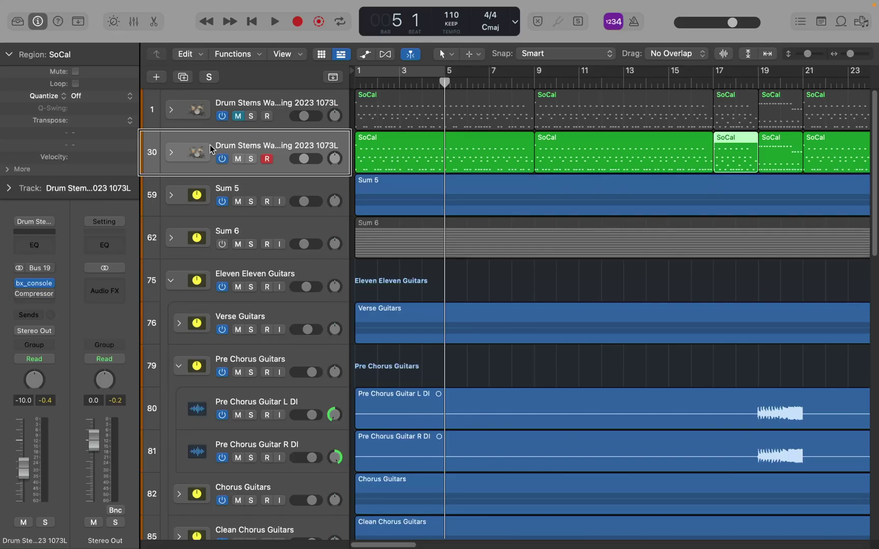
{"action": "key", "text": "Return"}
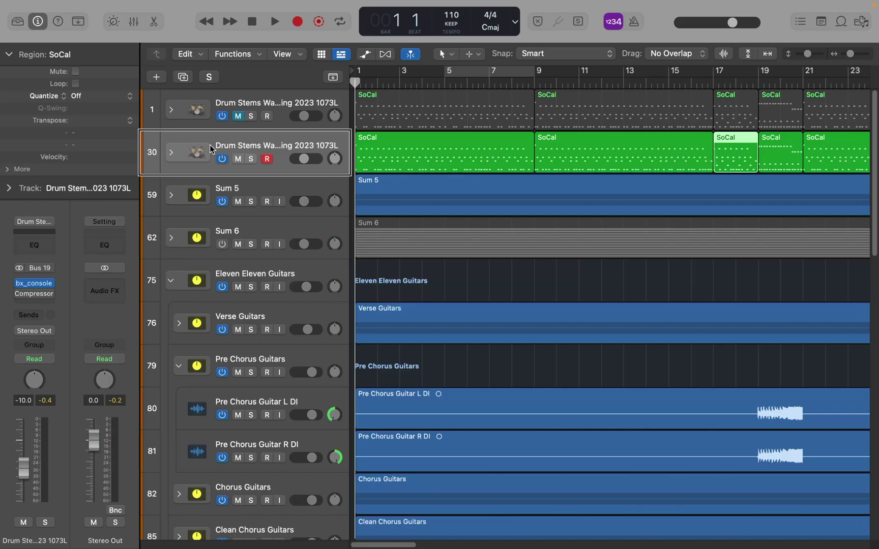
{"action": "key", "text": "shift+period"}
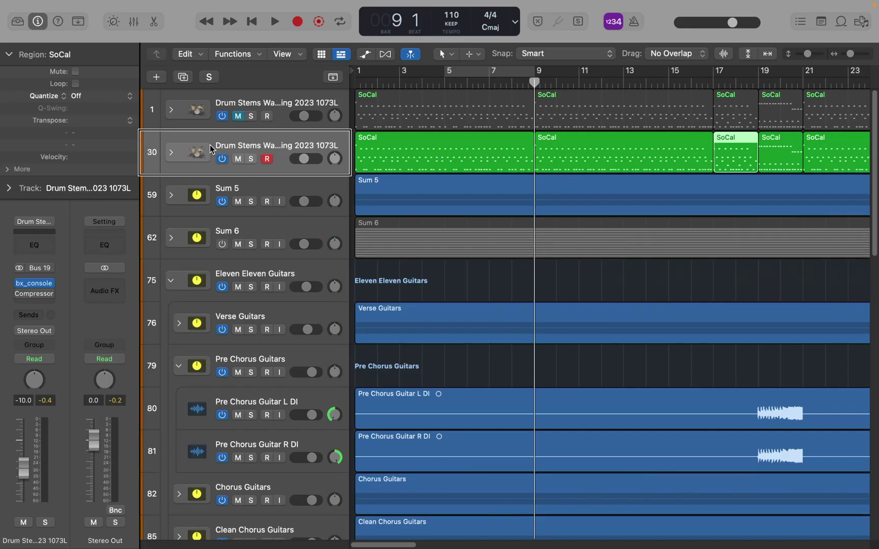
{"action": "key", "text": "shift+comma"}
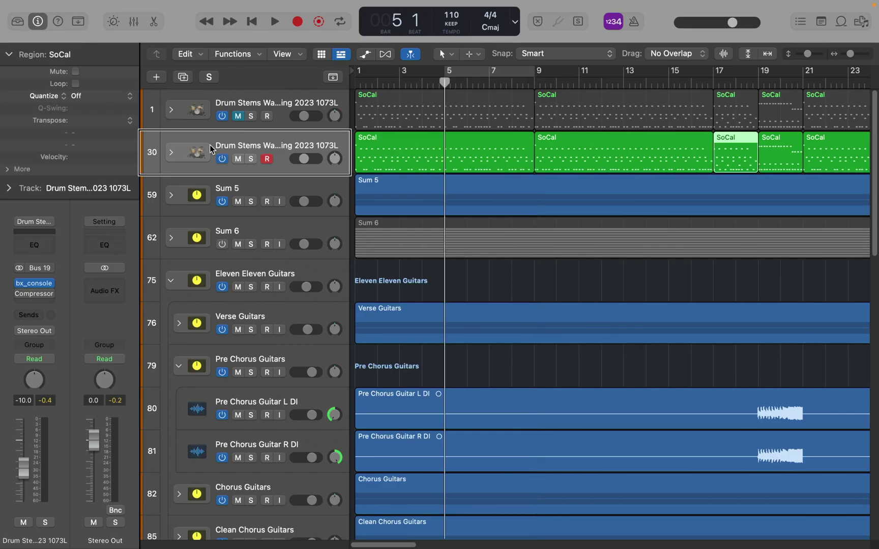